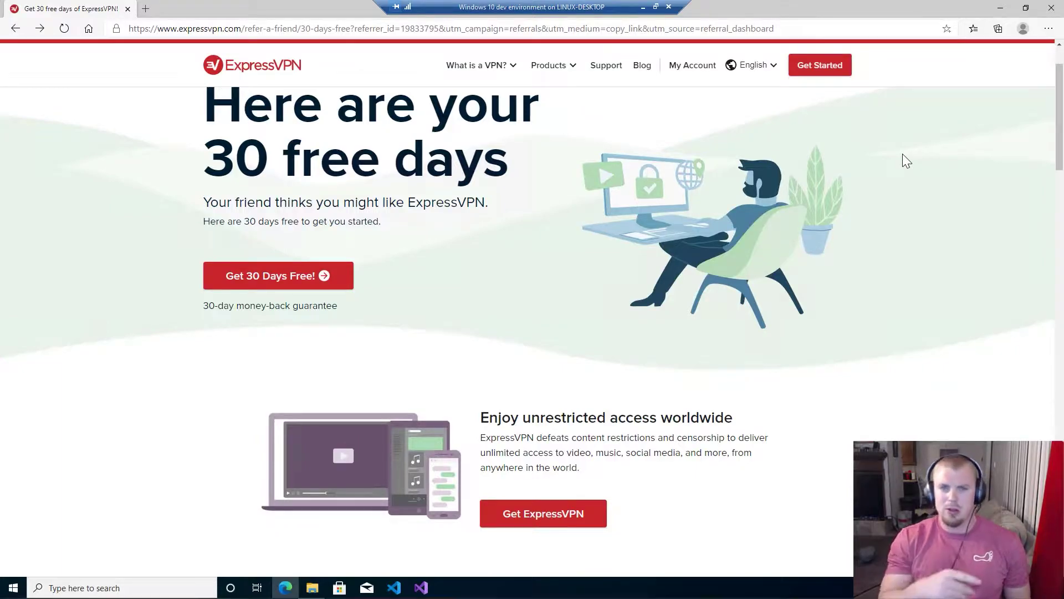
# - Select the full ExpressVPN referral link in Edge's address bar
pyautogui.click(770, 33)
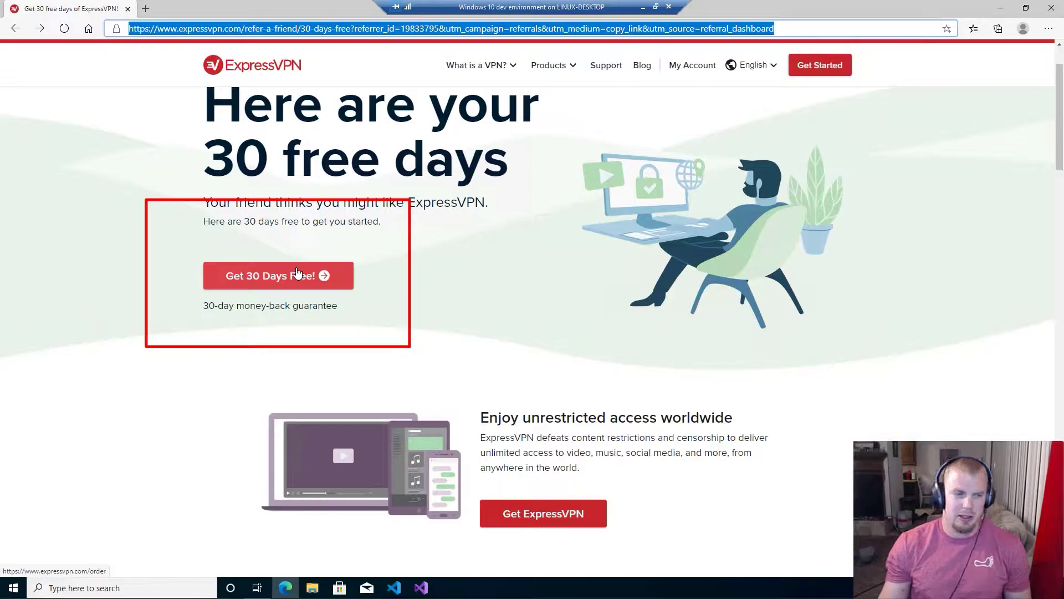
# - Claim the 30 free days to reach the 12 Months + 30 Days order page
pyautogui.click(335, 286)
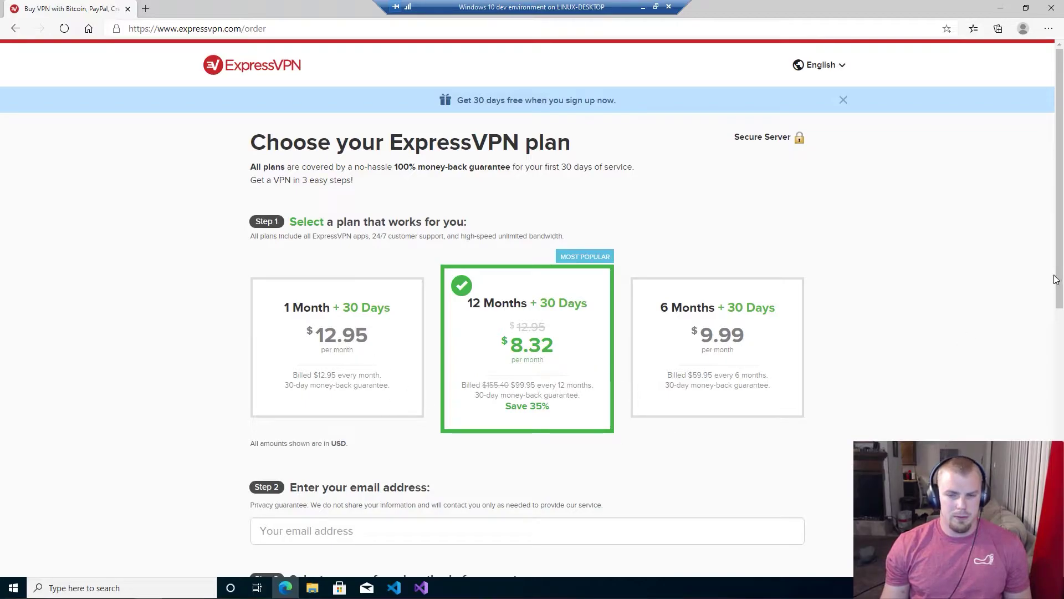
pyautogui.moveTo(1058, 293); pyautogui.dragTo(1002, 439)
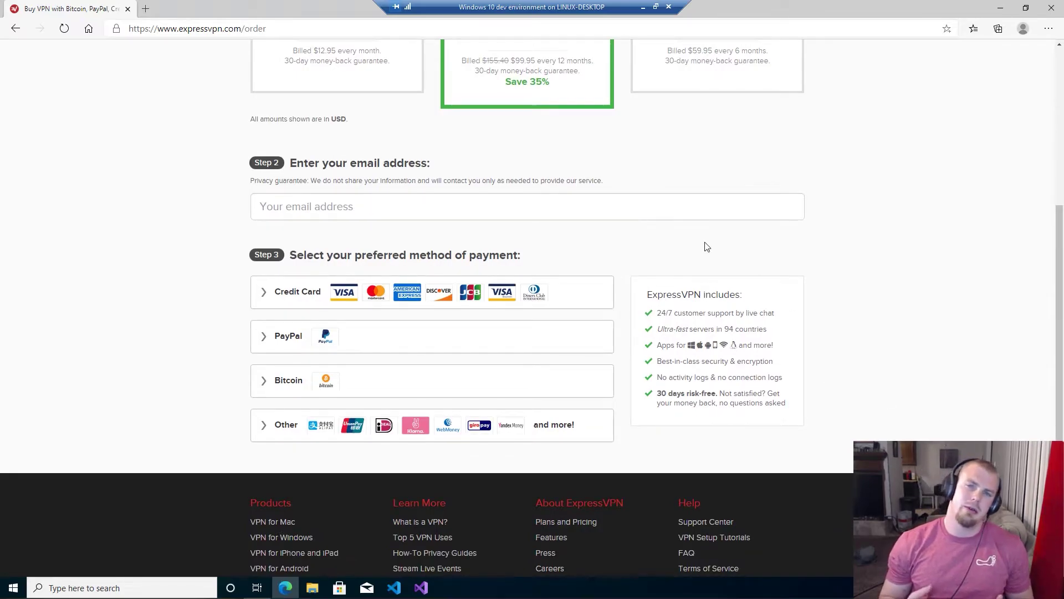
# - Start the order's email entry and expand the Bitcoin payment option
pyautogui.click(658, 207)
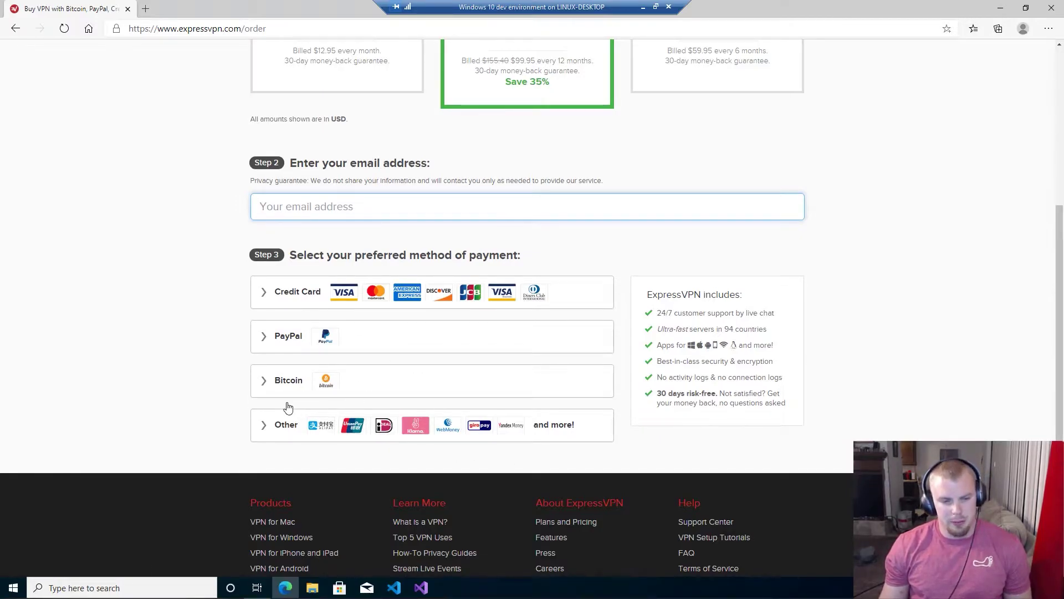
pyautogui.click(338, 394)
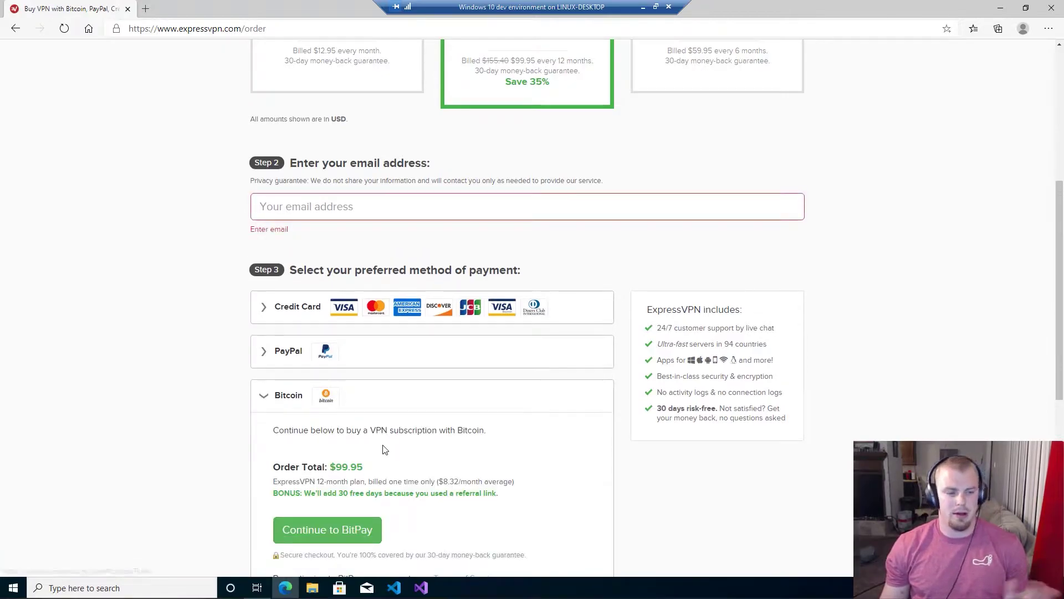
pyautogui.scroll(6, 574, 460)
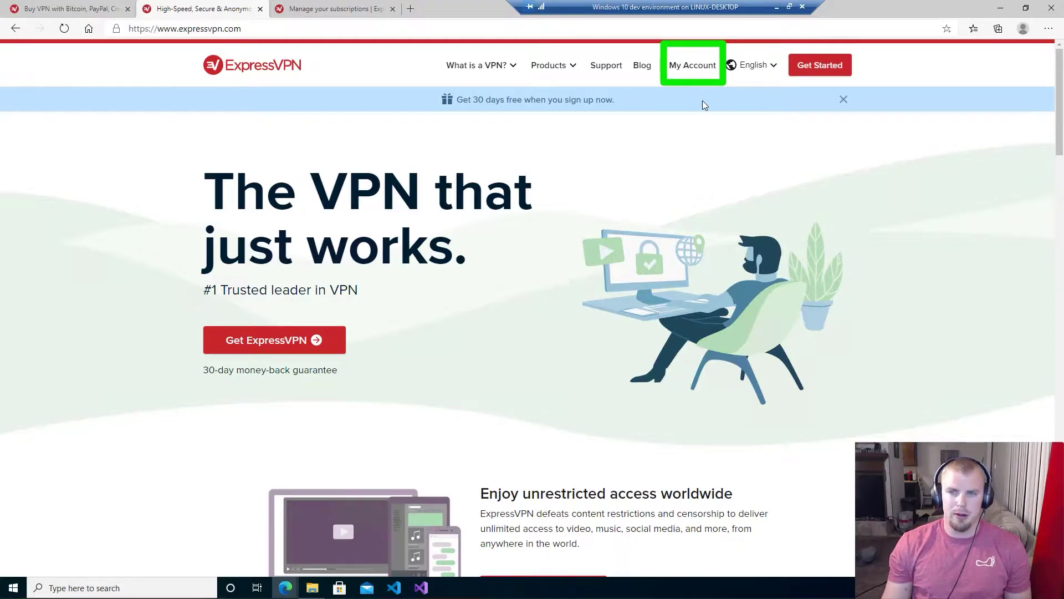
# - Switch from the InPrivate sign-in window to the subscriptions dashboard and download the Windows app
pyautogui.moveTo(292, 579)
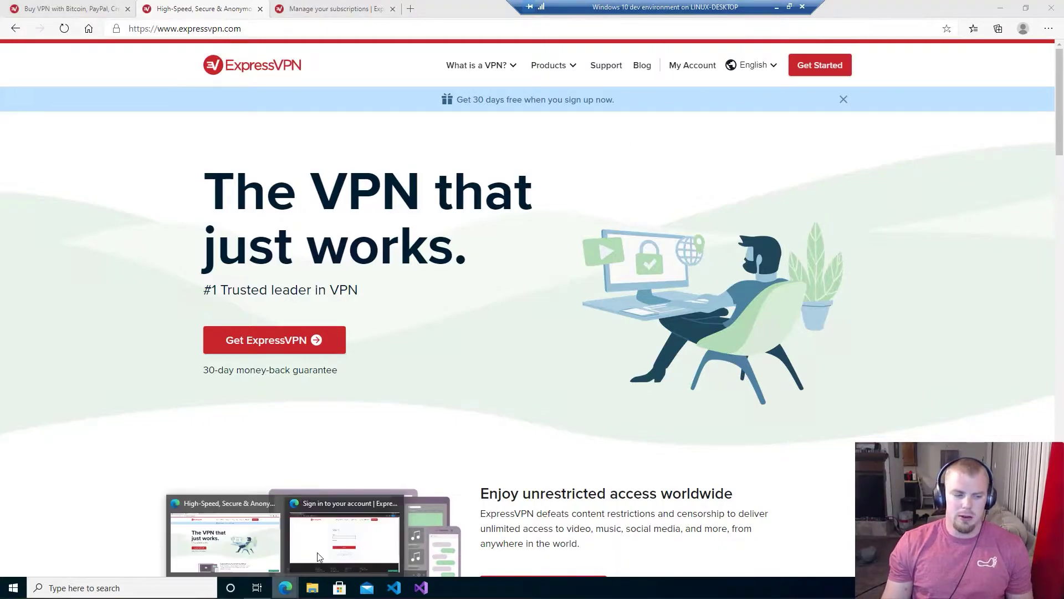
pyautogui.click(330, 535)
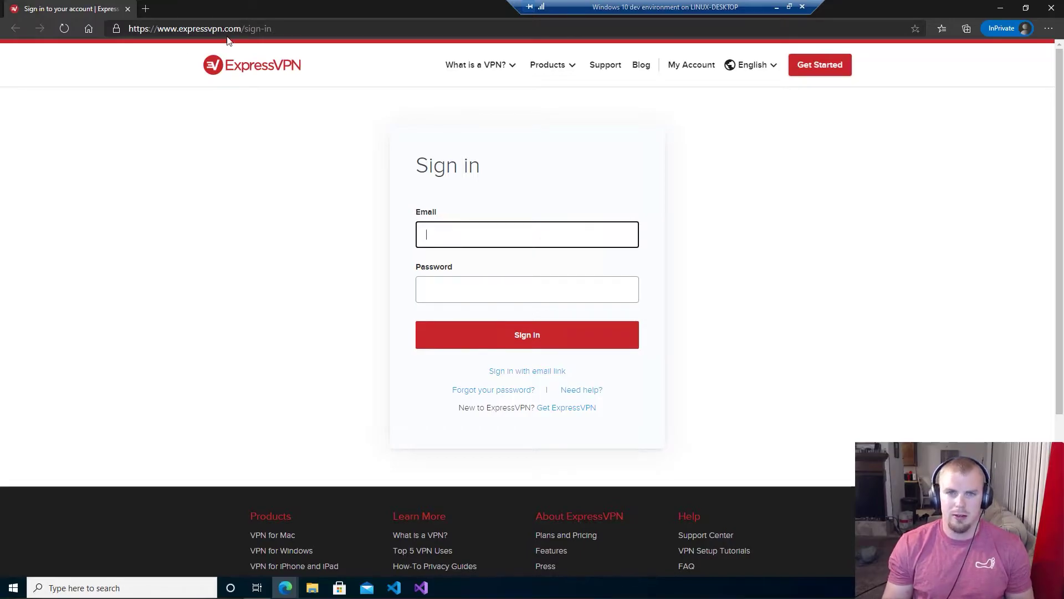
pyautogui.moveTo(284, 586)
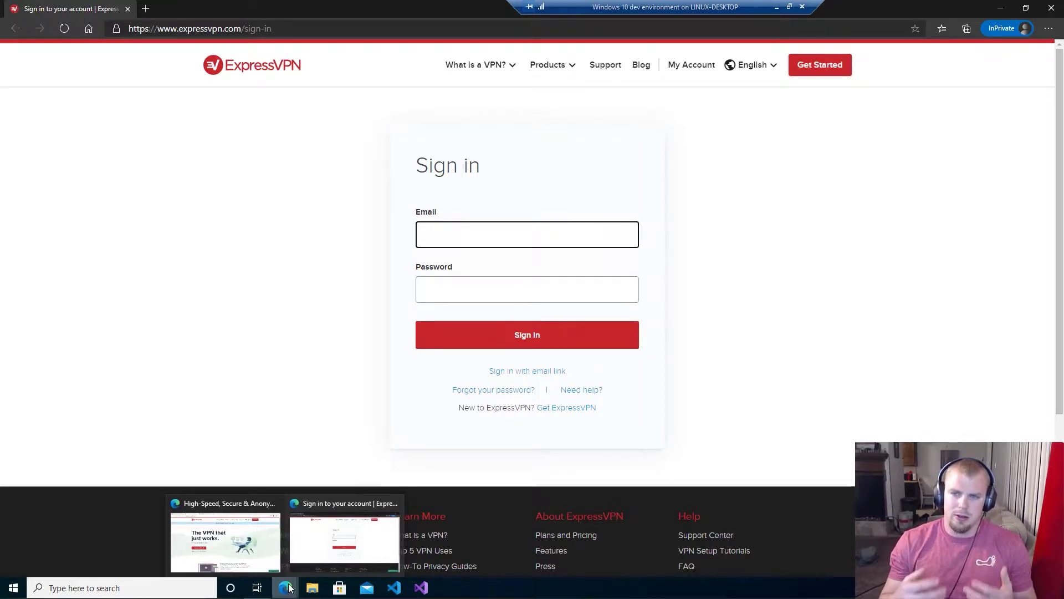
pyautogui.click(240, 532)
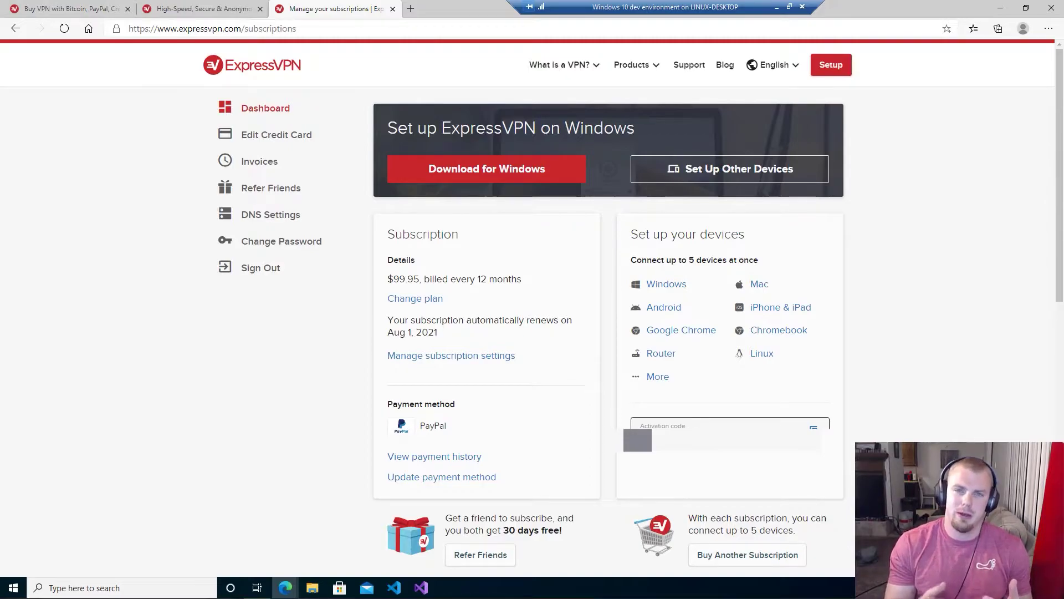
pyautogui.click(480, 176)
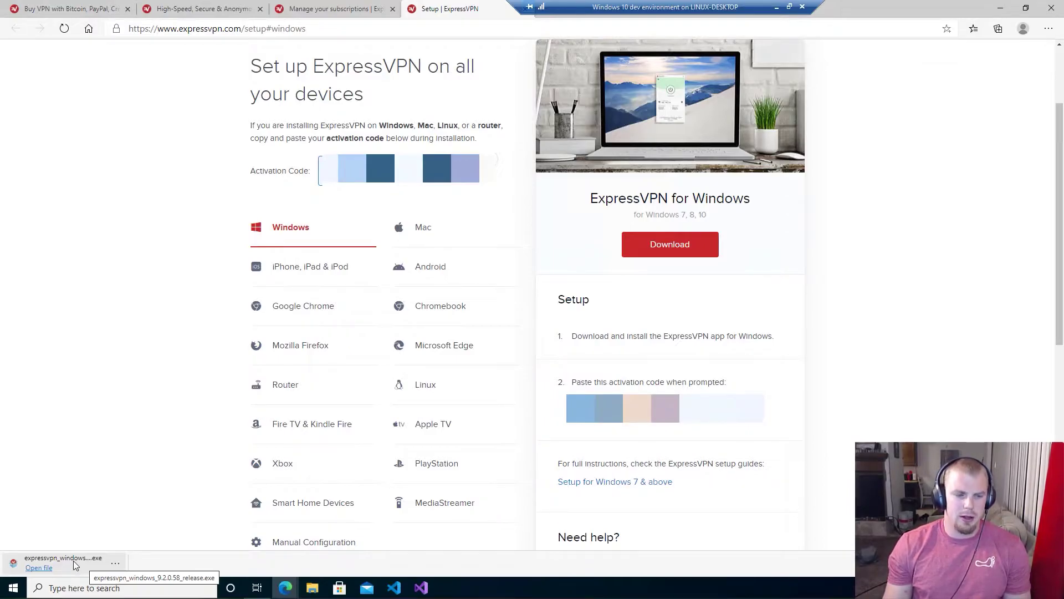
# - Run the downloaded ExpressVPN installer and approve both User Account Control prompts
pyautogui.click(76, 565)
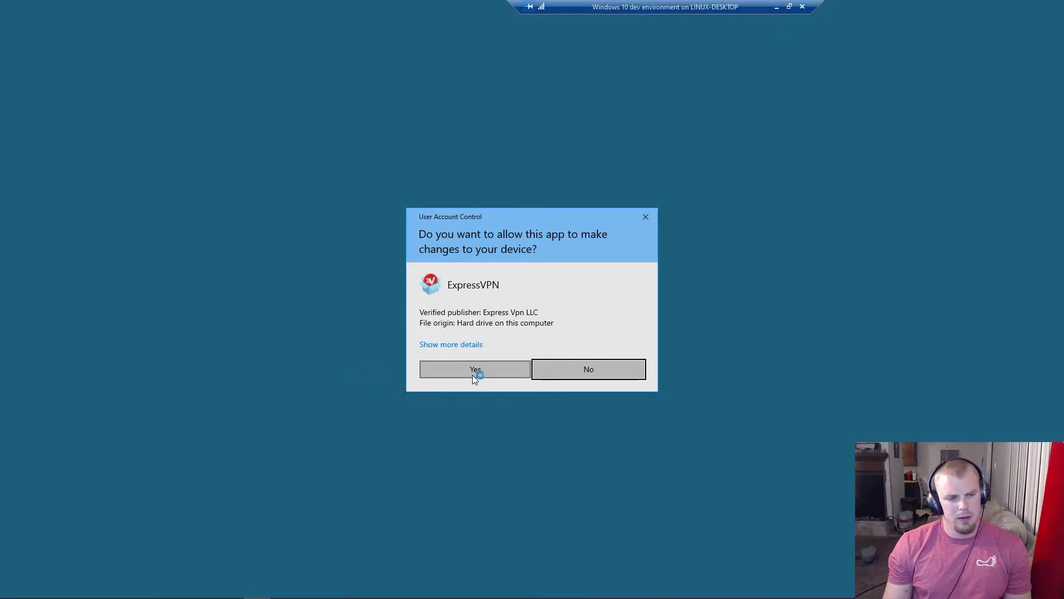
pyautogui.click(481, 371)
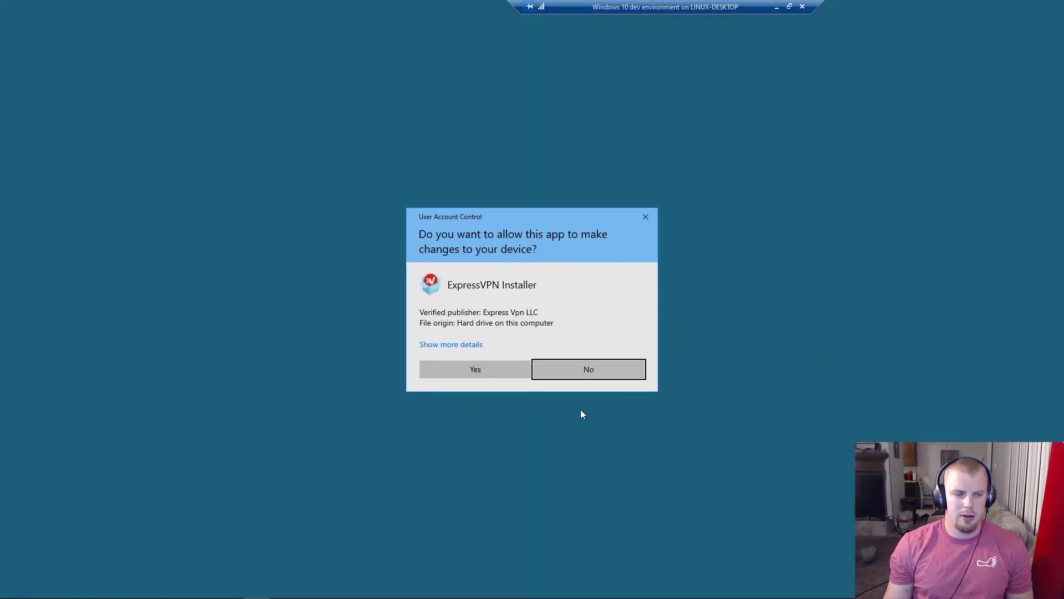
pyautogui.click(490, 375)
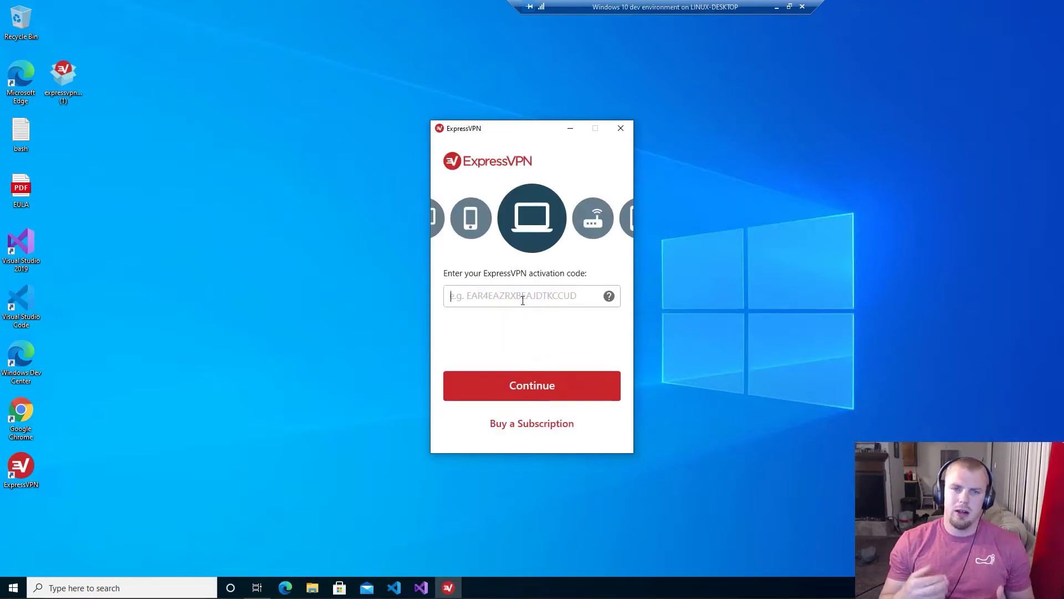
# - Paste the account's activation code into the field and submit it
pyautogui.click(523, 300)
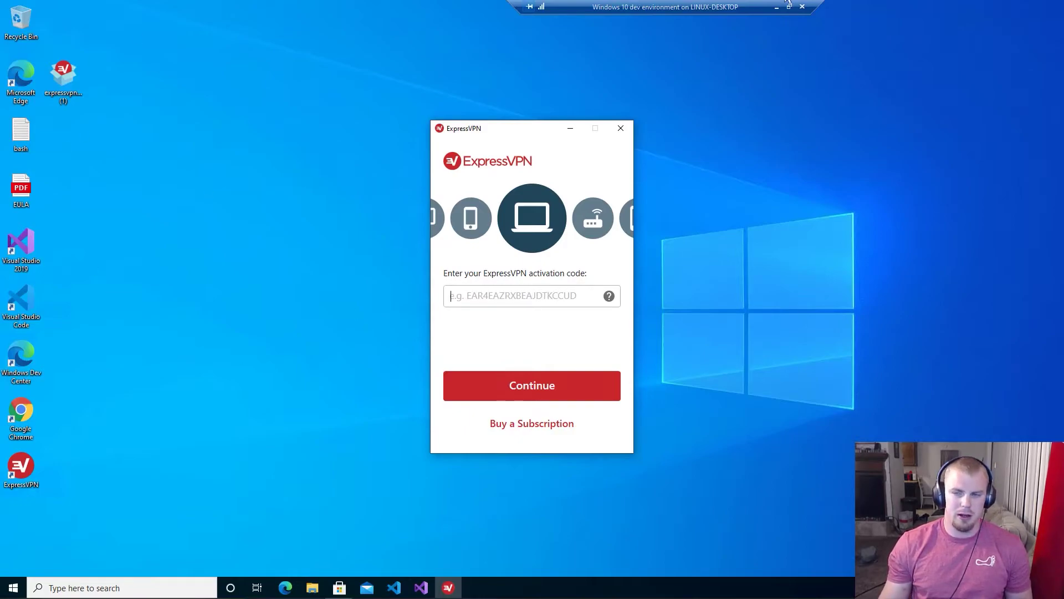
pyautogui.hotkey('ctrl', 'v')
pyautogui.press('Return')
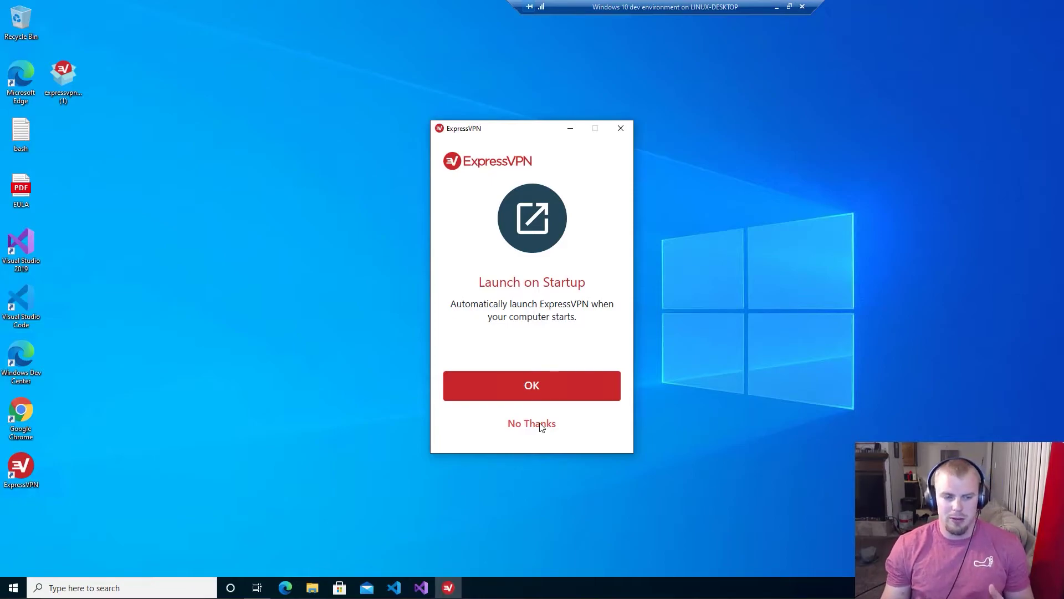
# - Decline launch at startup and diagnostics sharing, then bring up the VPN locations list
pyautogui.click(541, 424)
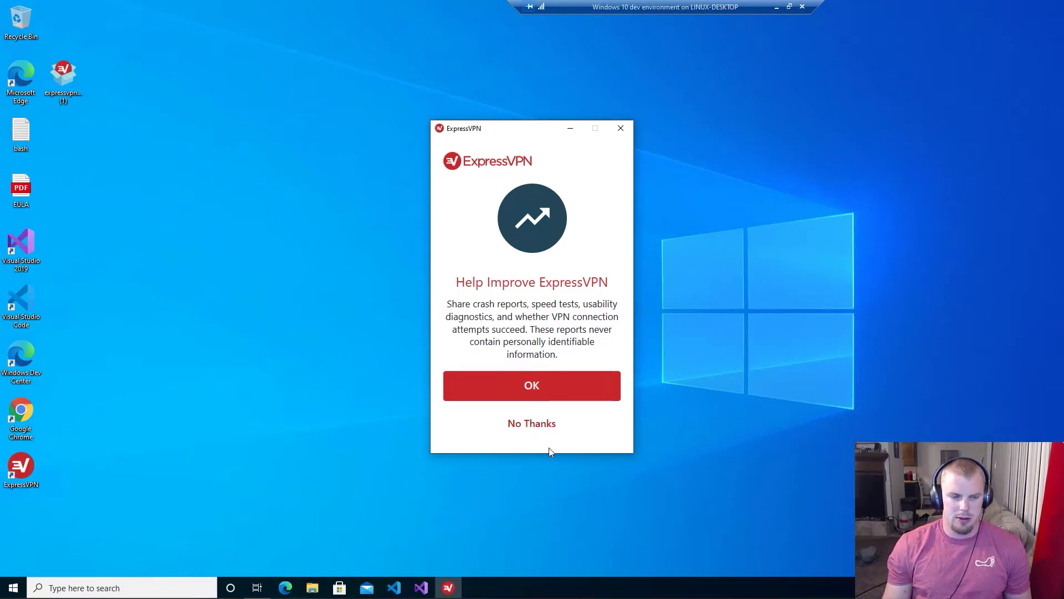
pyautogui.click(547, 424)
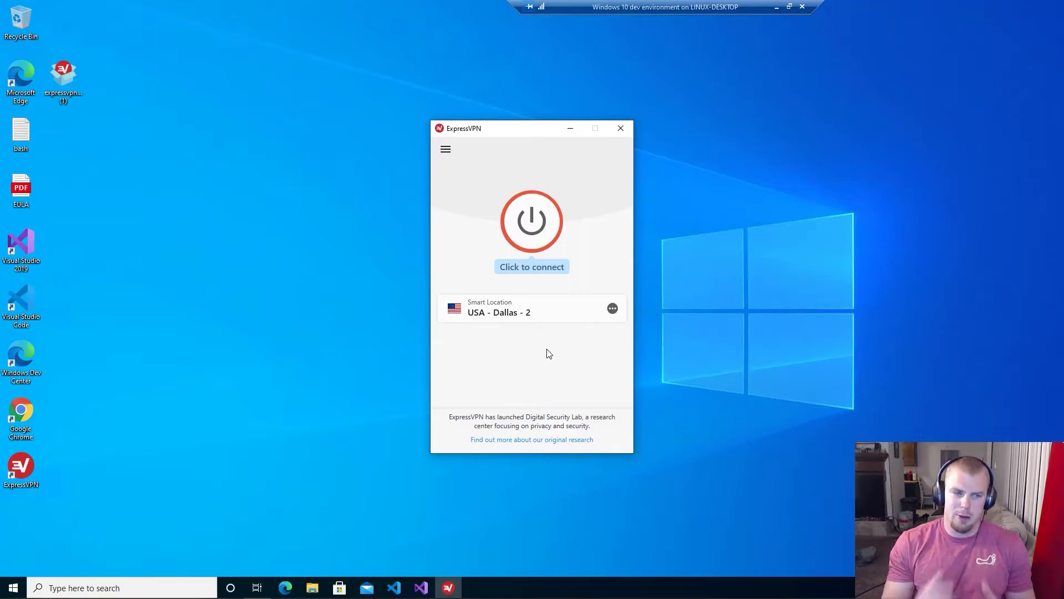
pyautogui.click(613, 309)
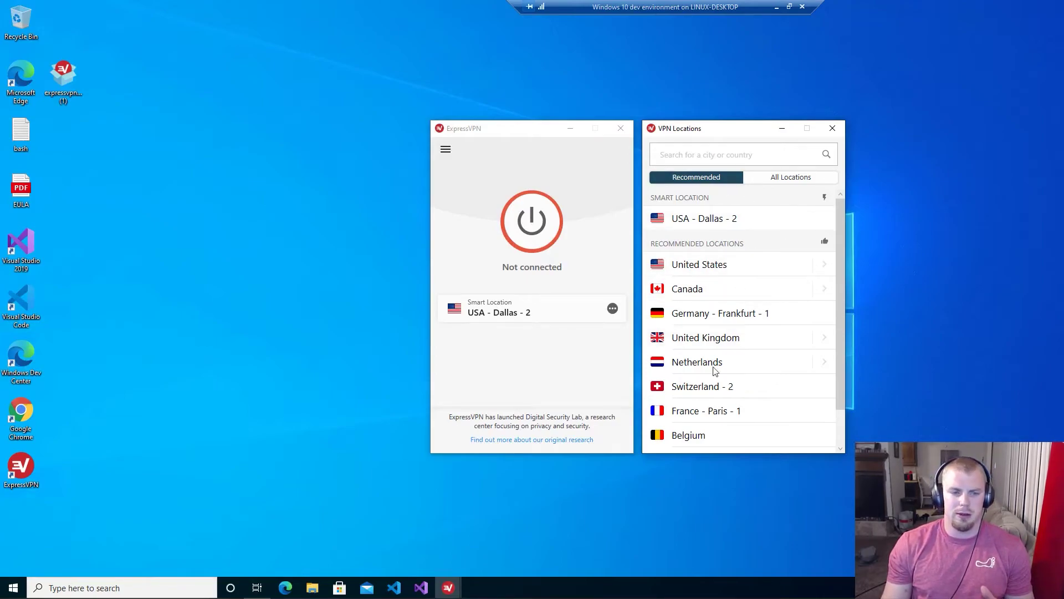
# - Connect the VPN to USA - Chicago via the Americas region list and return to Edge
pyautogui.click(790, 179)
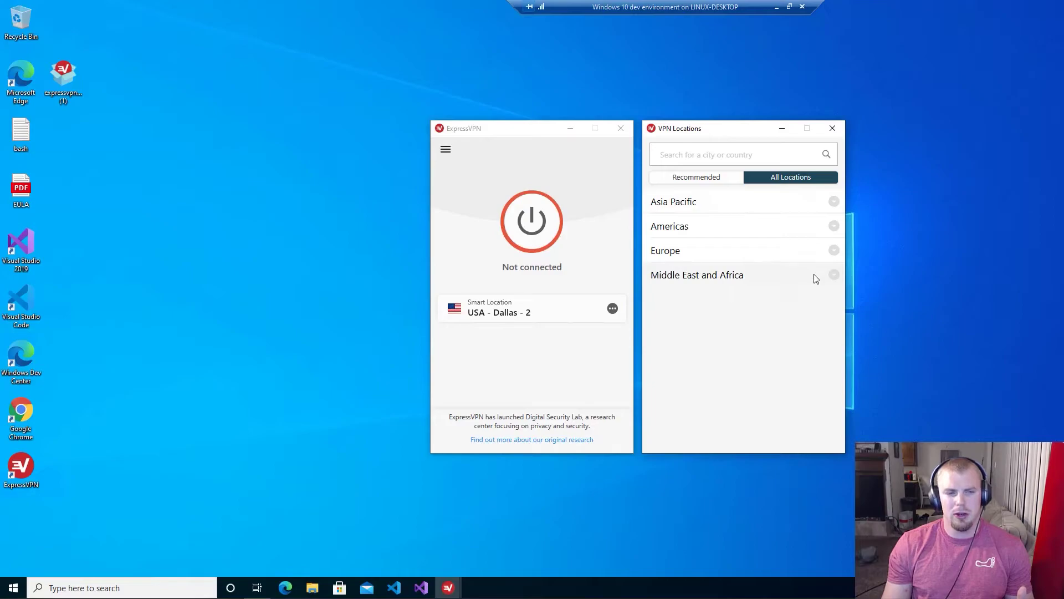
pyautogui.click(833, 226)
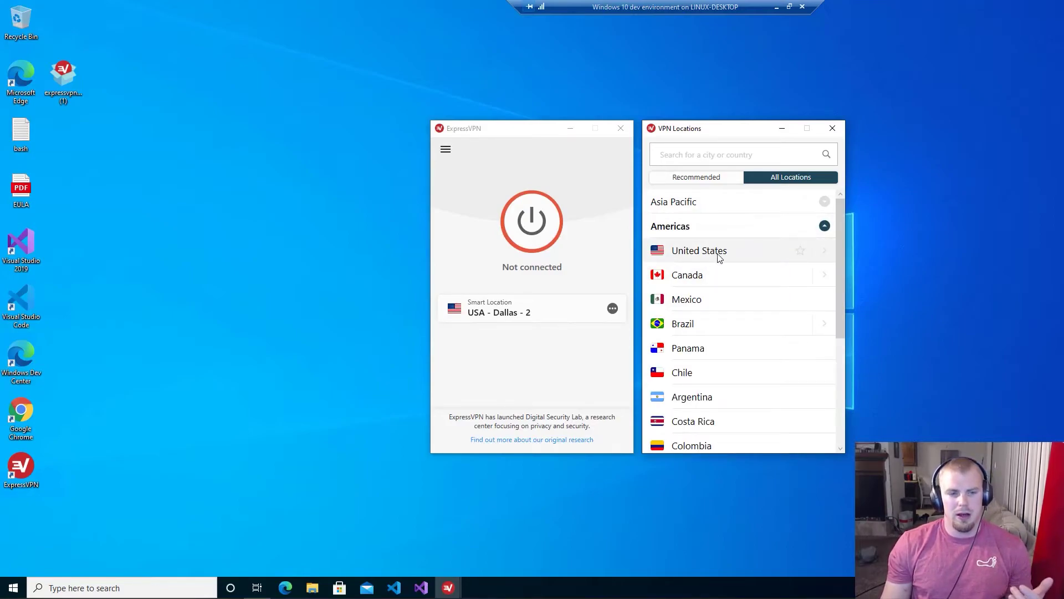
pyautogui.click(823, 250)
pyautogui.scroll(-1, 735, 266)
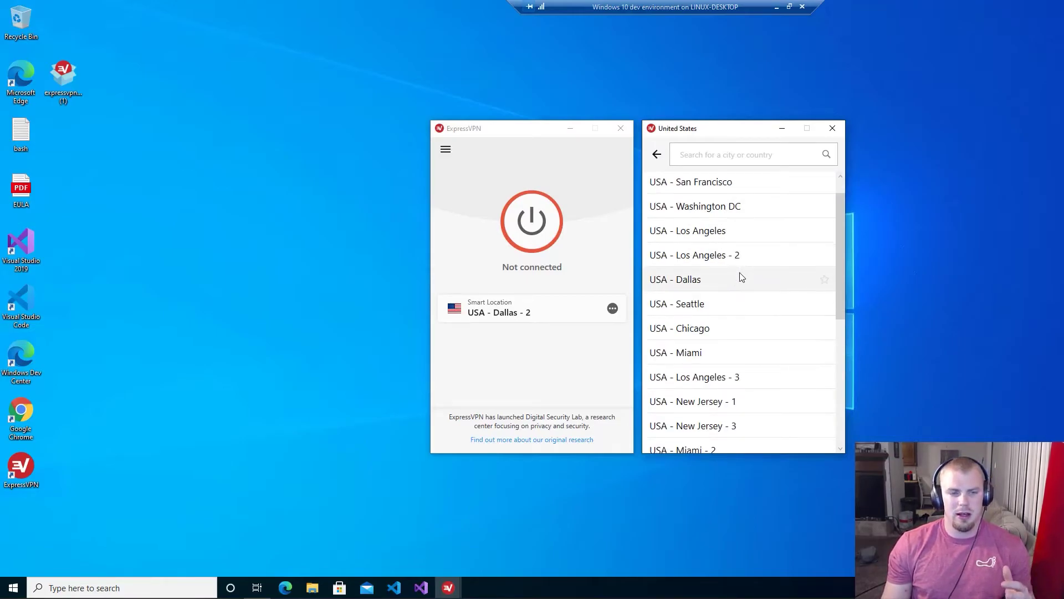
pyautogui.click(701, 328)
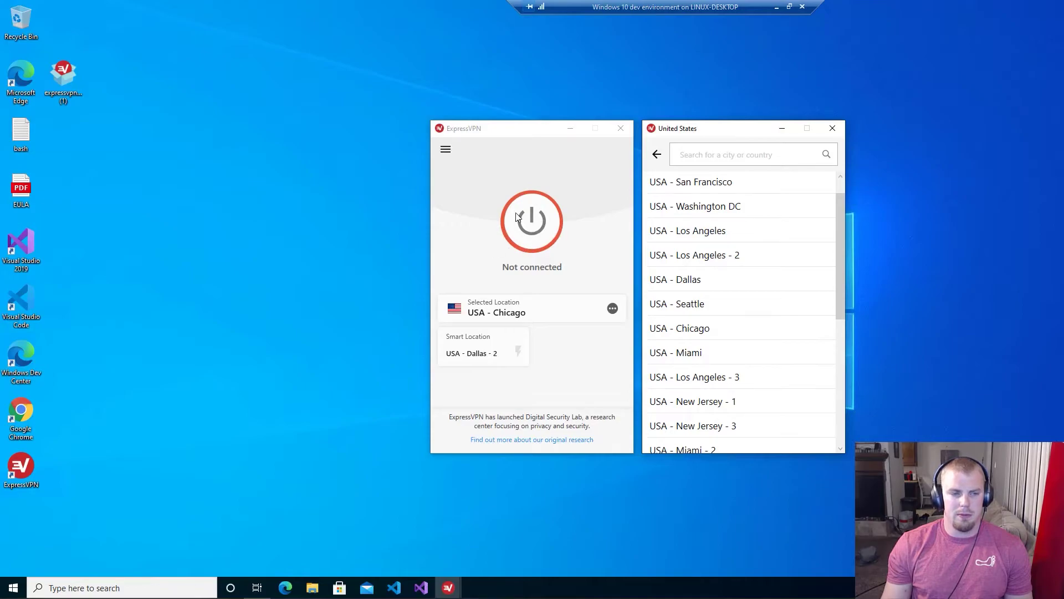
pyautogui.click(537, 226)
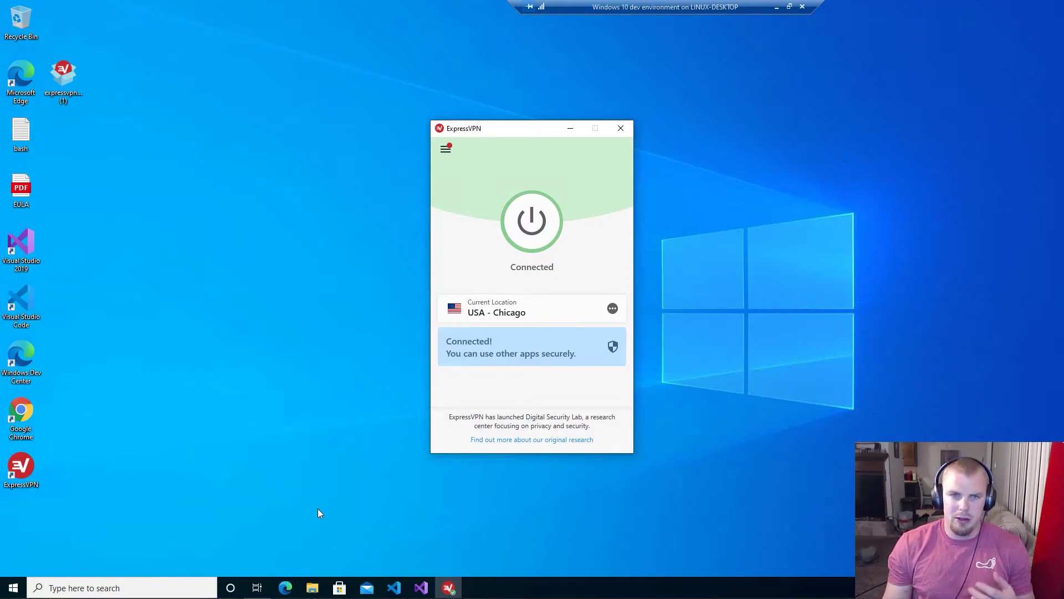
pyautogui.moveTo(293, 587)
pyautogui.click(222, 532)
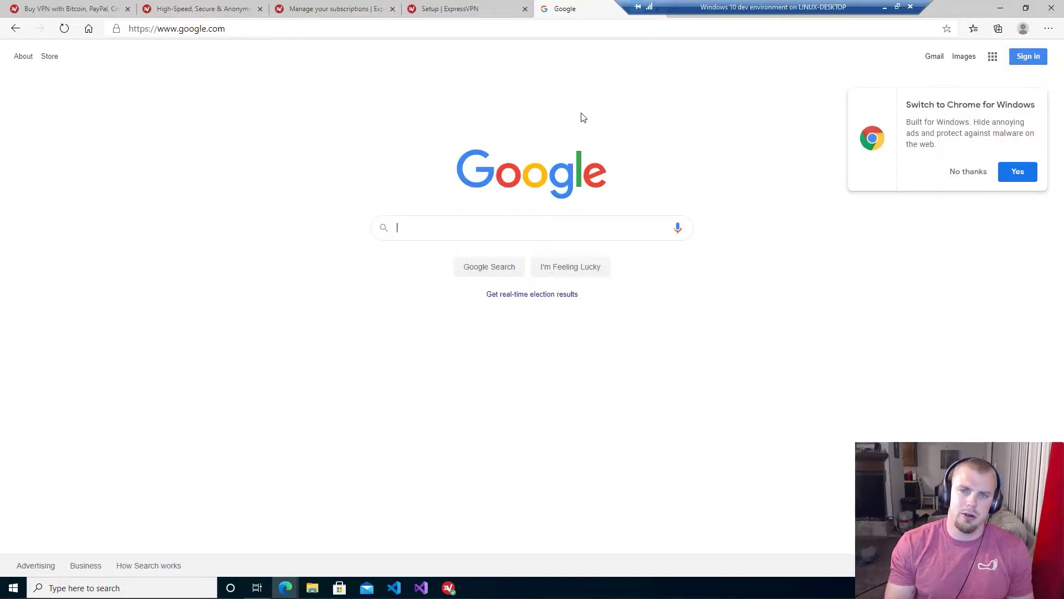
# - Search 'what is my ip' and confirm whatismyipaddress.com shows Chicago, Illinois, United States
pyautogui.write('w')
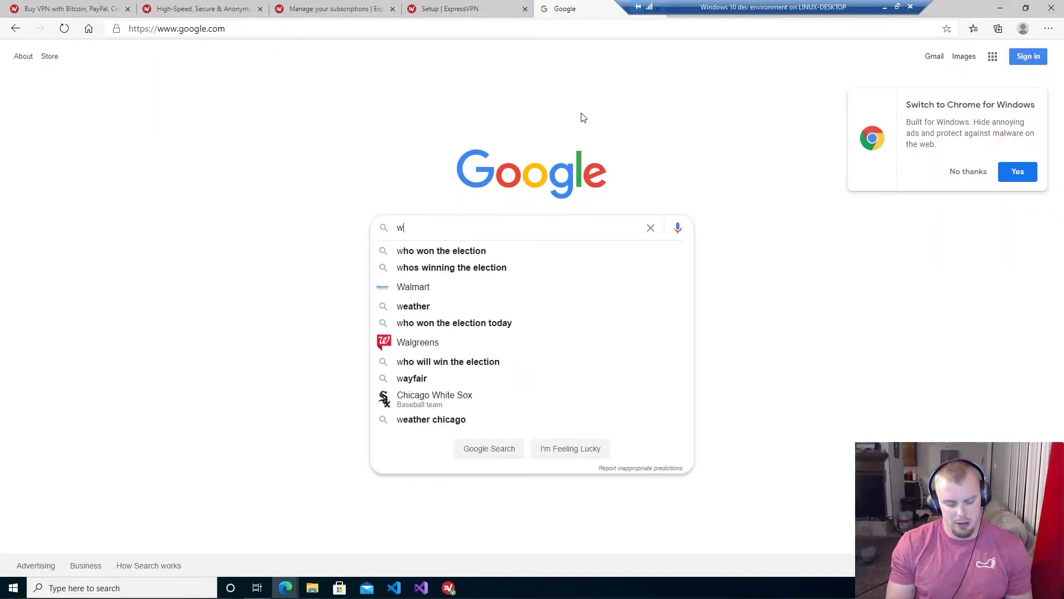
pyautogui.write('hat is my ip')
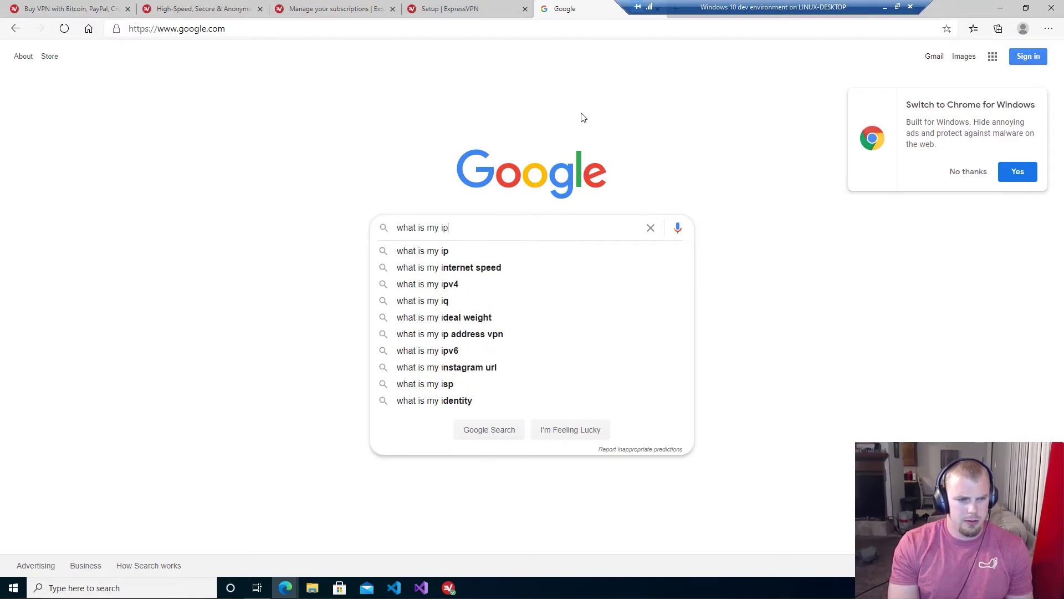
pyautogui.press('Return')
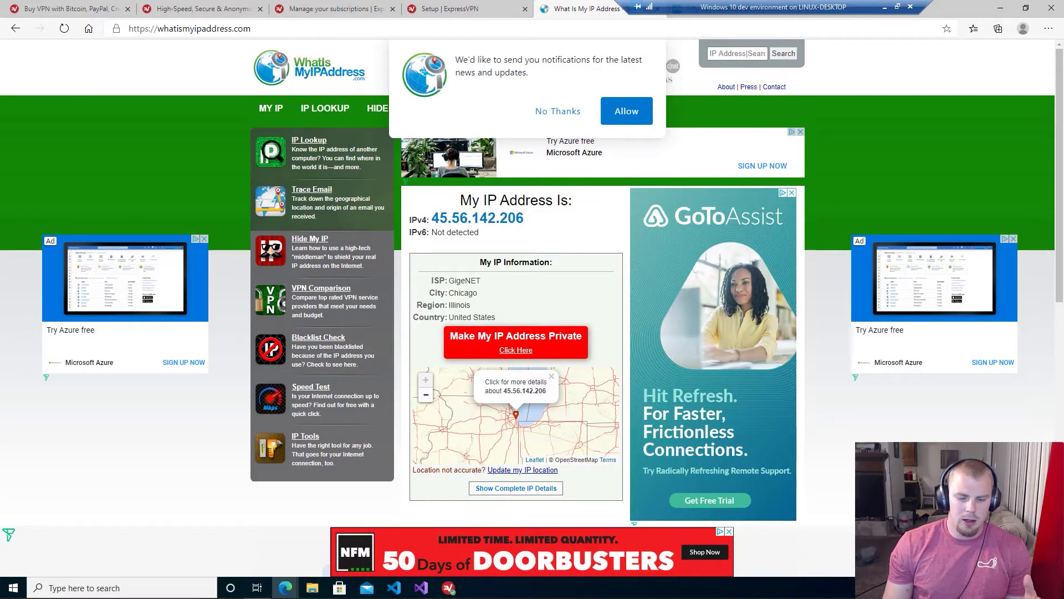
pyautogui.click(965, 587)
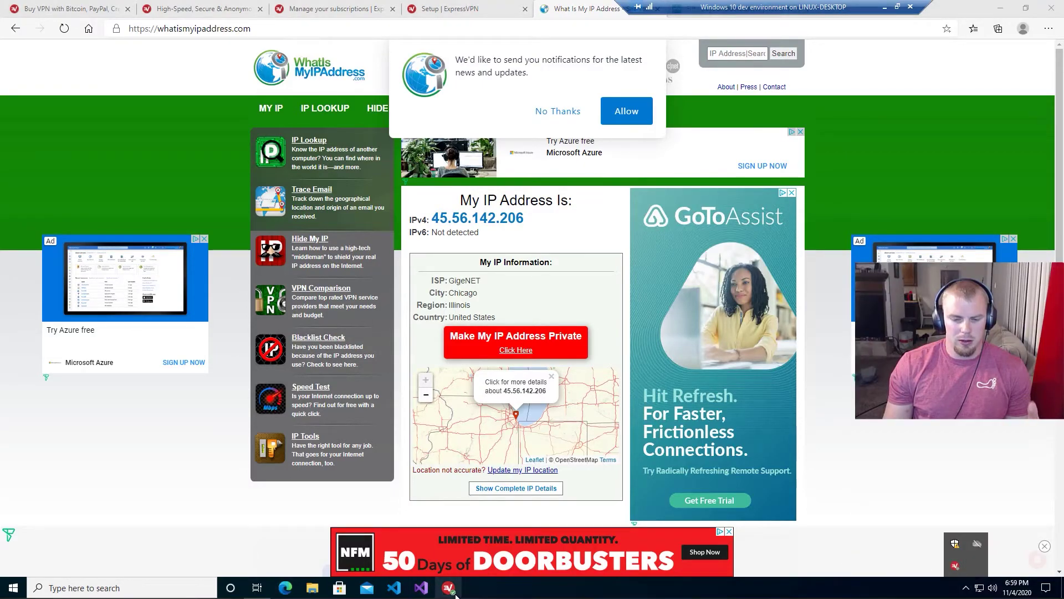
pyautogui.rightClick(955, 565)
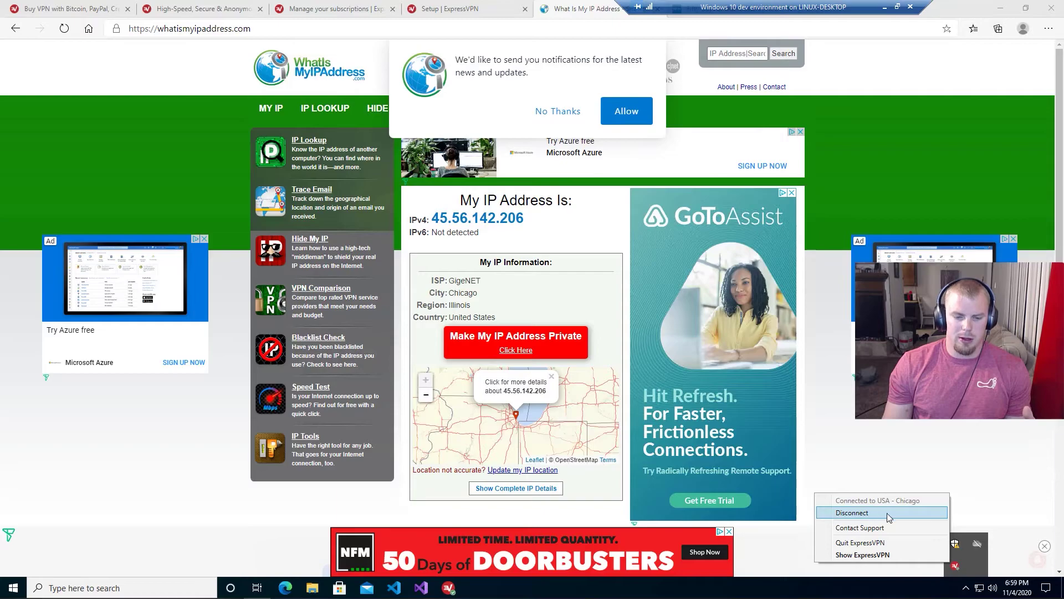
# - Open ExpressVPN from the tray and go back from US cities to all countries
pyautogui.click(955, 557)
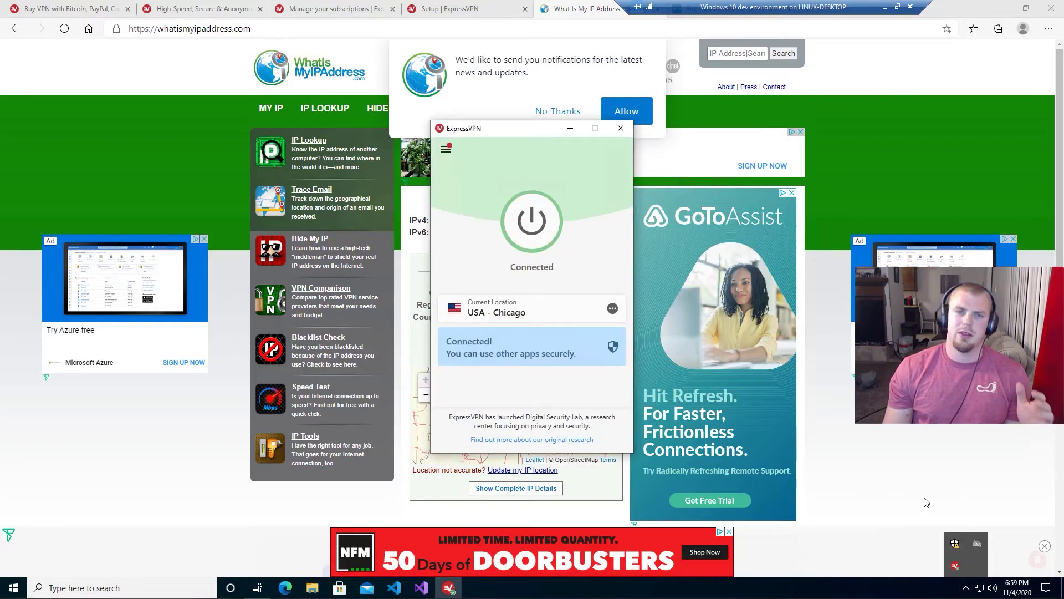
pyautogui.click(955, 565)
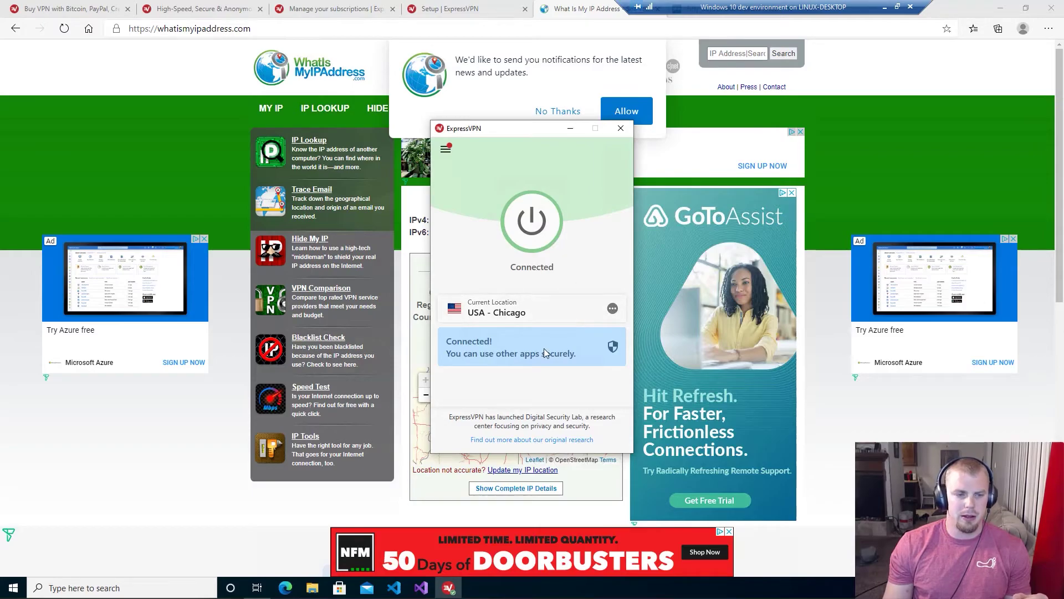
pyautogui.click(612, 309)
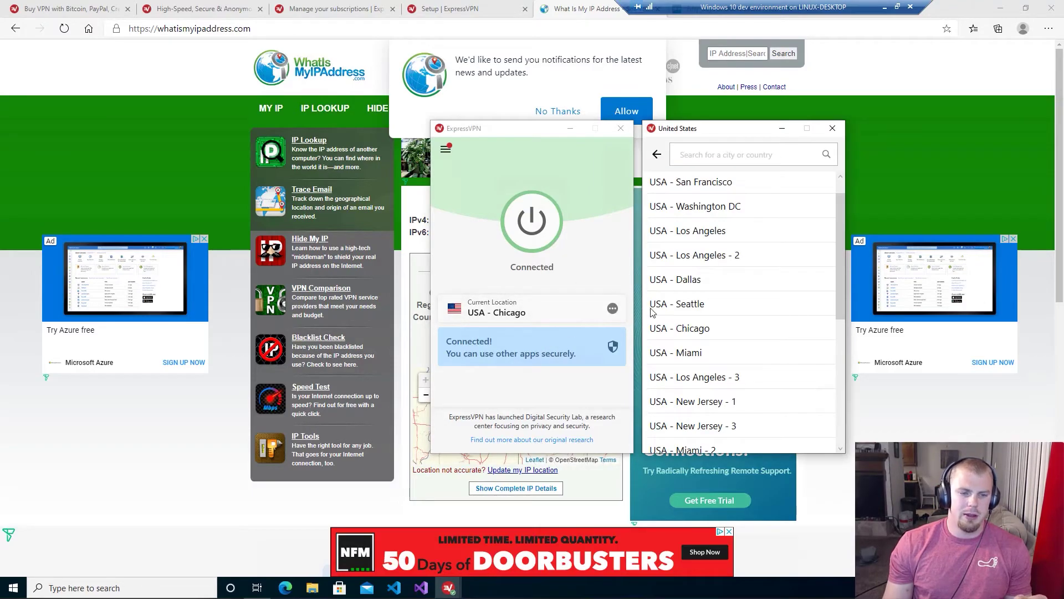
pyautogui.scroll(-1, 714, 302)
pyautogui.scroll(2, 747, 281)
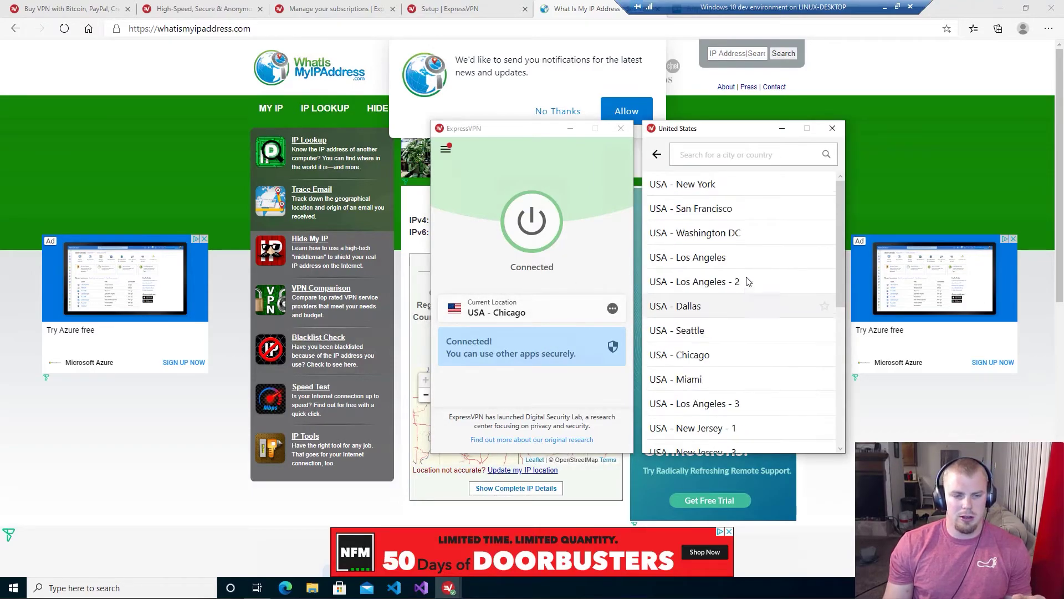
pyautogui.click(657, 155)
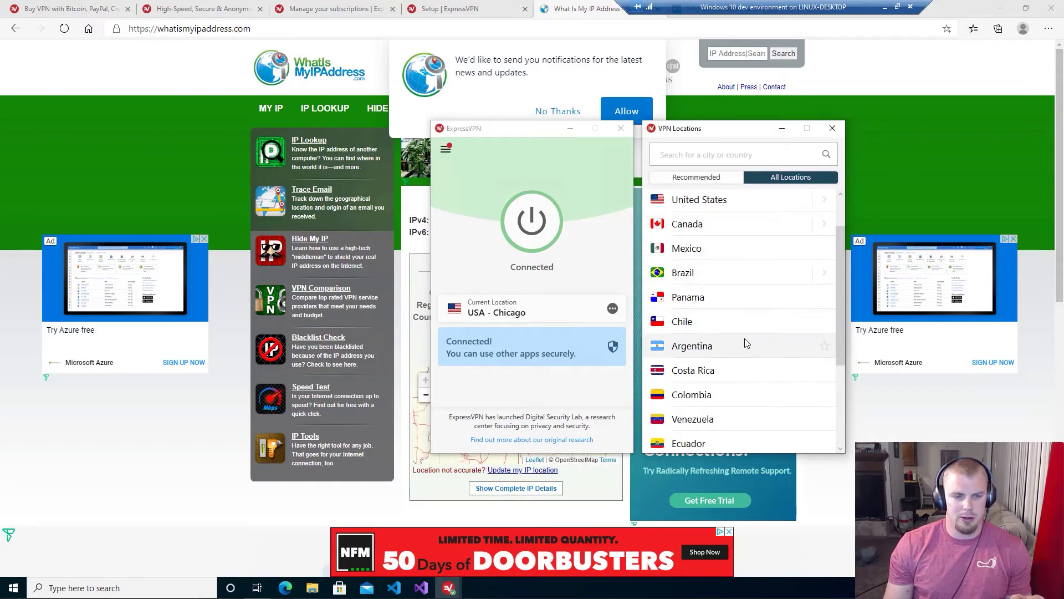
pyautogui.scroll(-2, 746, 342)
pyautogui.scroll(3, 731, 238)
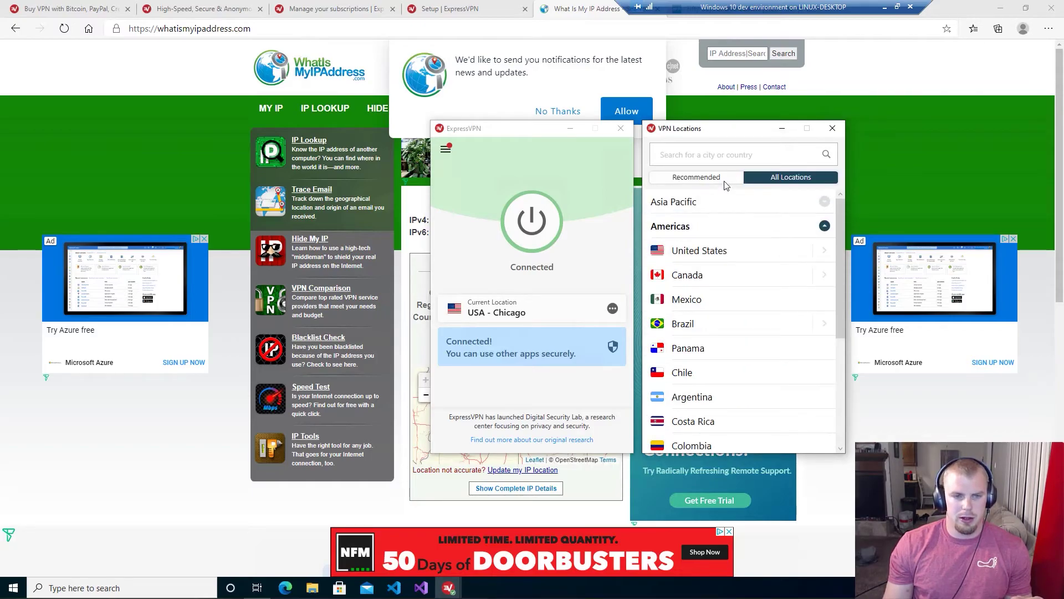
pyautogui.scroll(-6, 729, 373)
pyautogui.scroll(5, 728, 373)
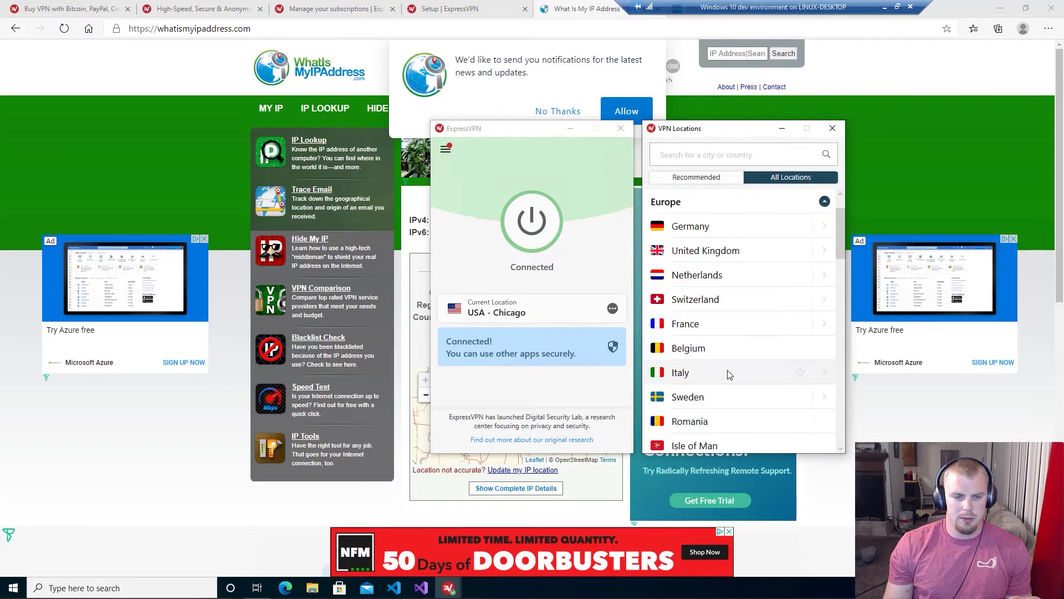
# - Choose Germany - Frankfurt - 1, confirm the reconnection, and return to the IP page
pyautogui.click(829, 281)
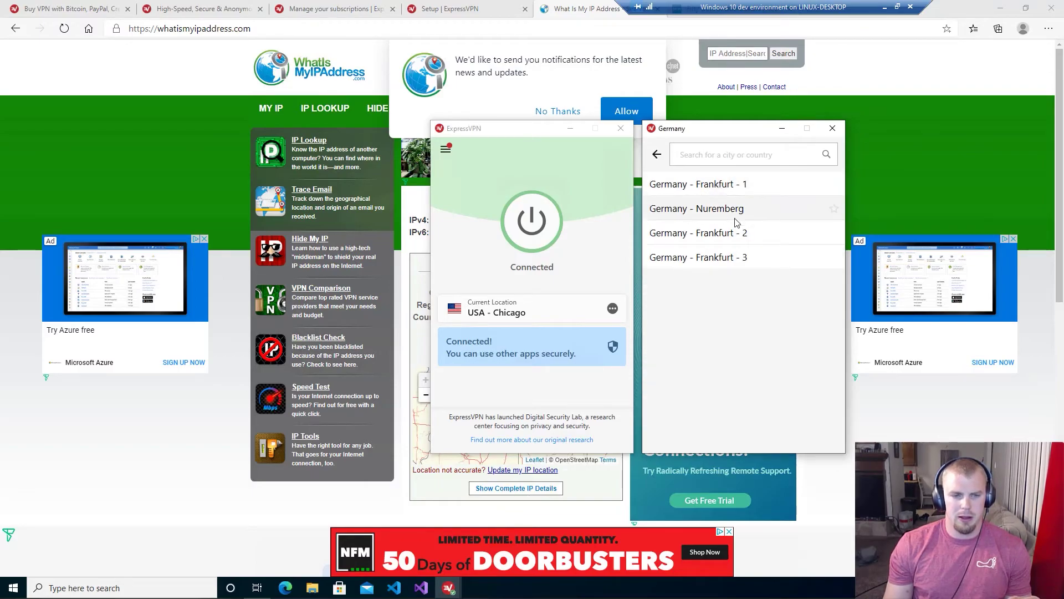
pyautogui.click(728, 195)
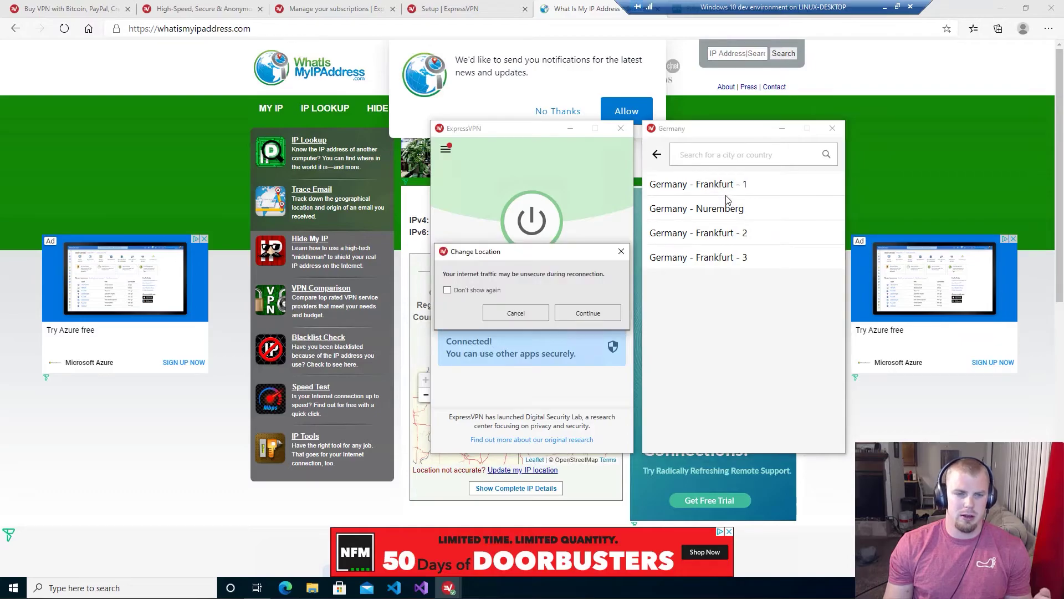
pyautogui.click(597, 312)
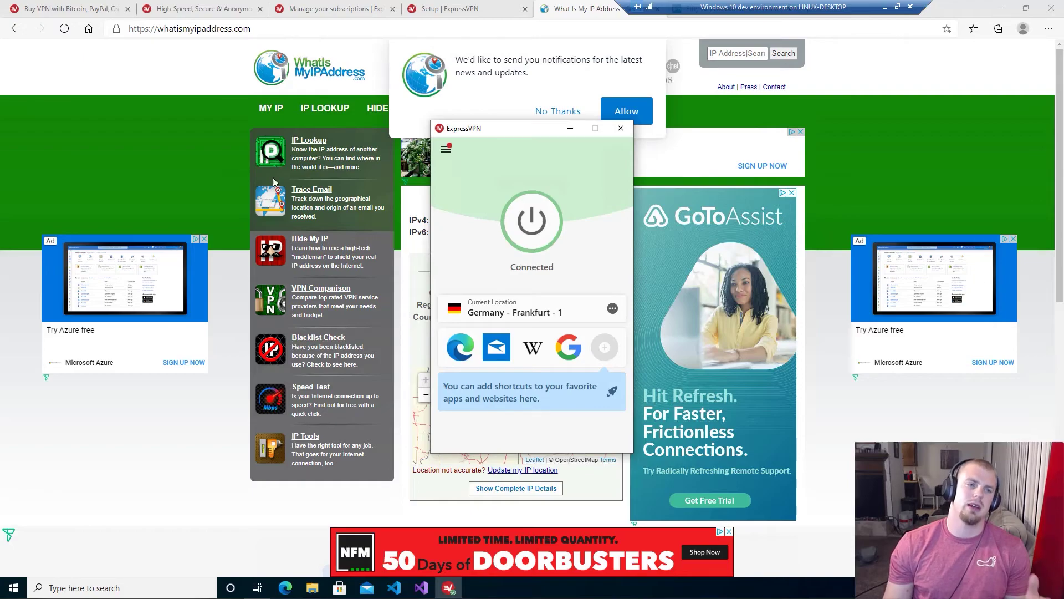
pyautogui.click(205, 175)
# - Reload whatismyipaddress.com in Edge to check the IP location after switching to Frankfurt
pyautogui.click(257, 28)
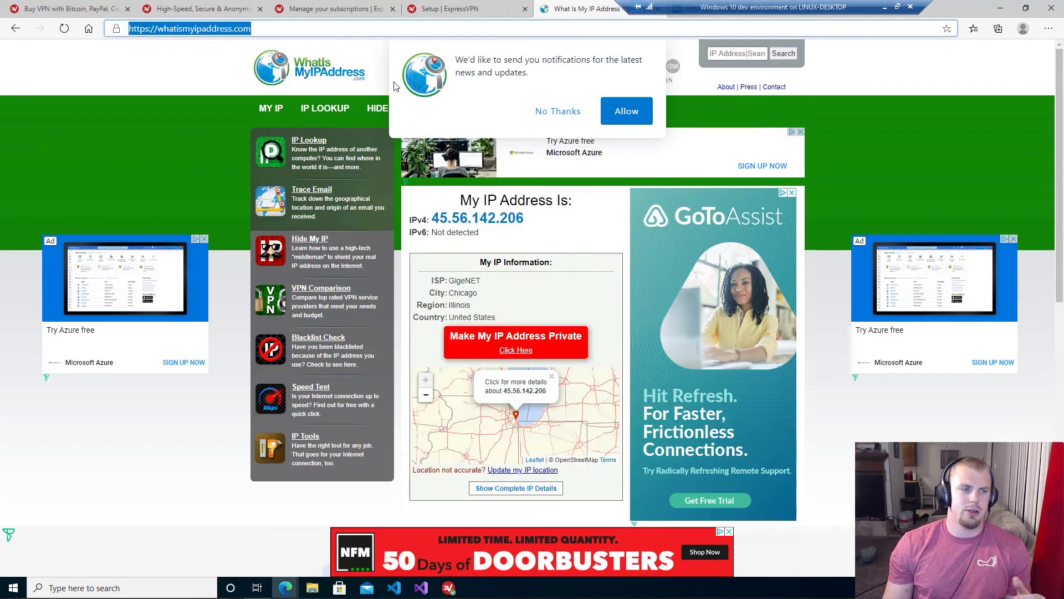
pyautogui.press('Return')
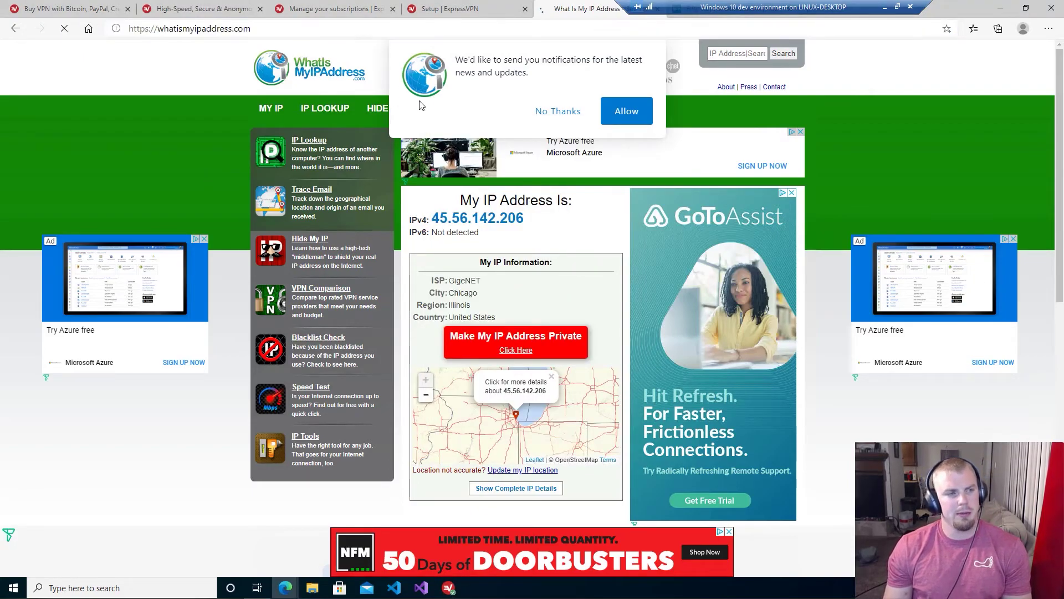